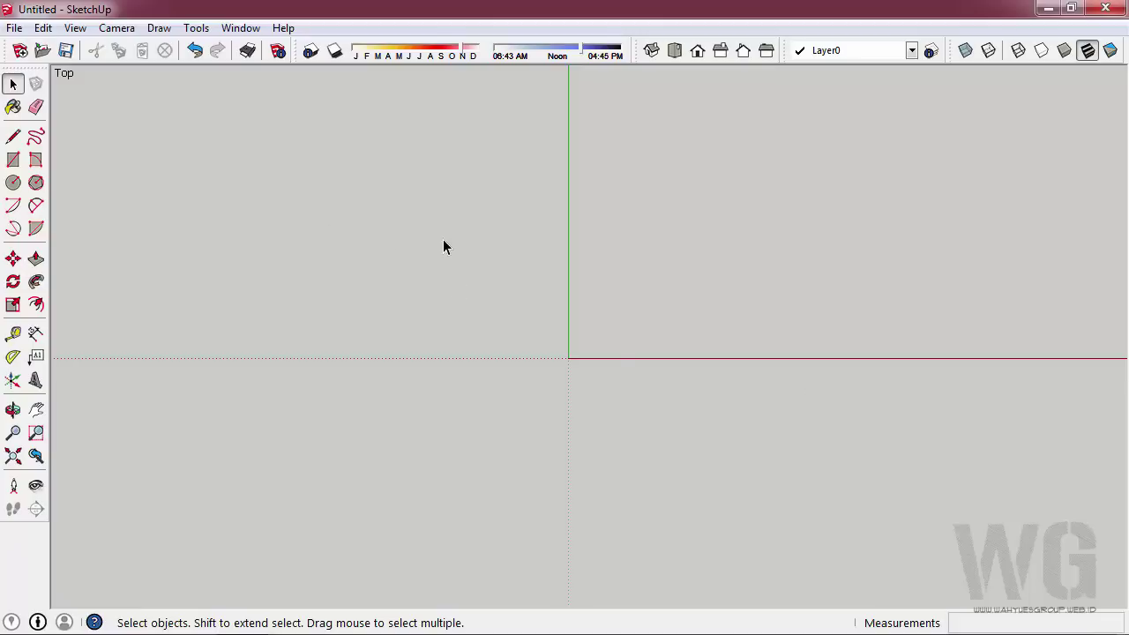
Draw seven wavy freehand contour lines running bottom to top across the top-view canvas.
left_click(34, 139)
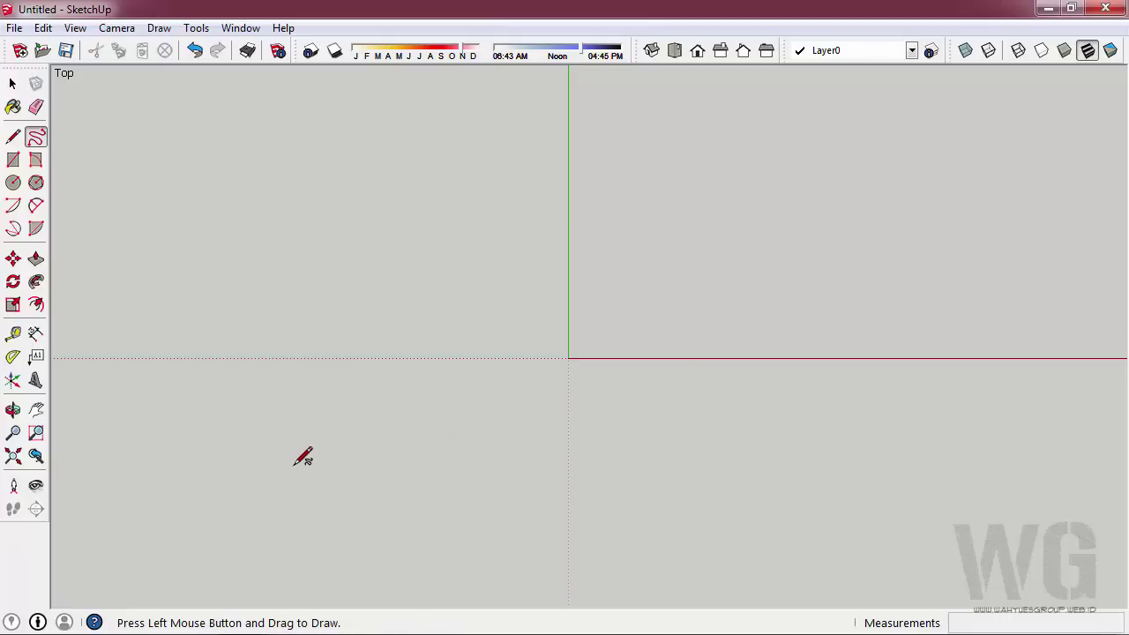
mouse_move(296, 464)
left_mouse_down()
mouse_move(751, 122)
mouse_move(777, 126)
left_mouse_up()
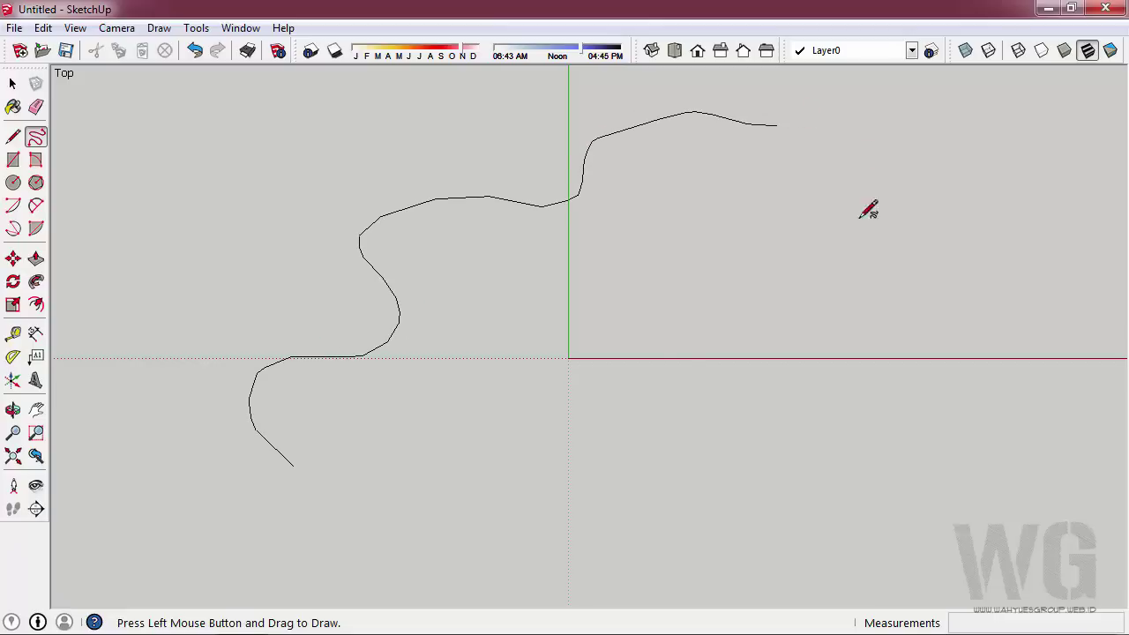
left_click_drag(457, 474, 804, 152)
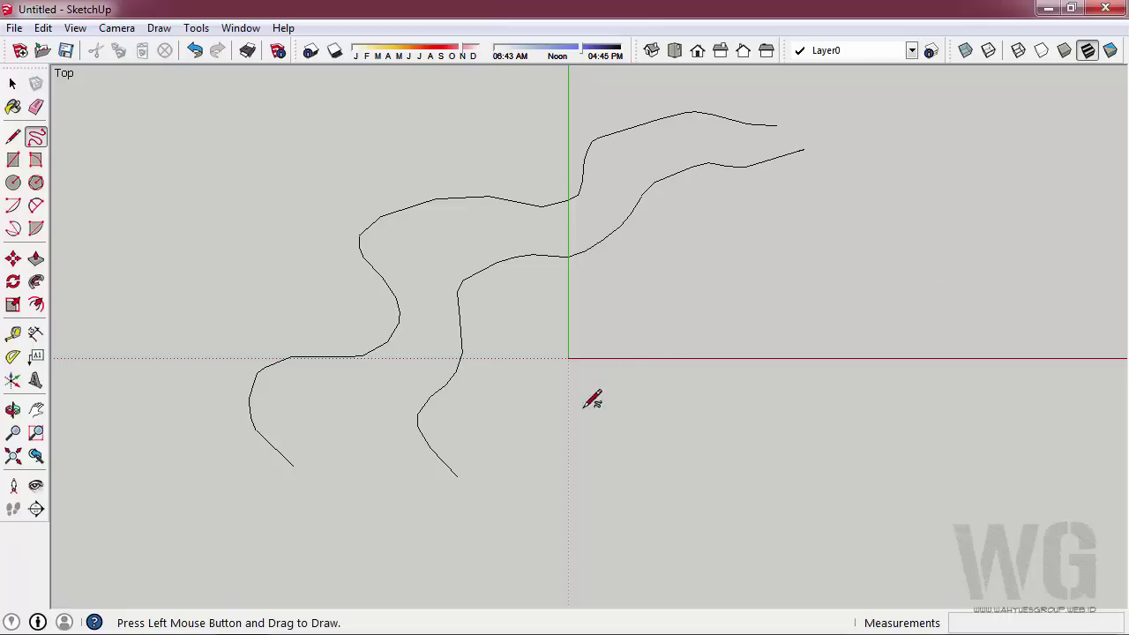
mouse_move(564, 463)
left_mouse_down()
mouse_move(804, 174)
mouse_move(838, 156)
left_mouse_up()
mouse_move(694, 488)
left_mouse_down()
mouse_move(737, 284)
mouse_move(873, 172)
left_mouse_up()
mouse_move(804, 487)
left_mouse_down()
mouse_move(807, 314)
mouse_move(920, 139)
left_mouse_up()
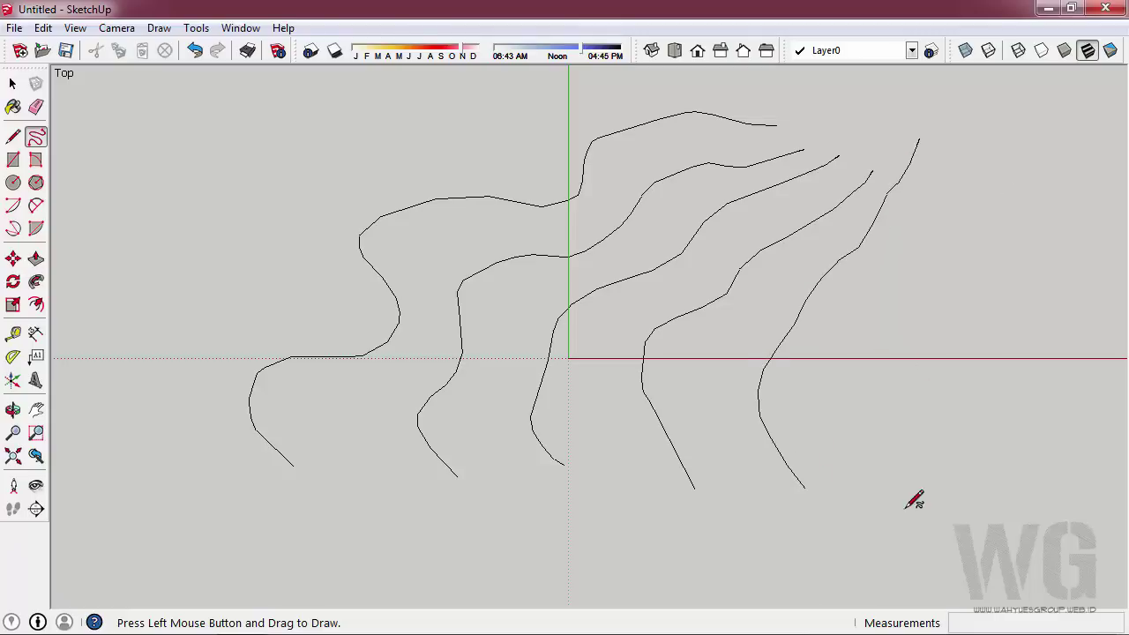
mouse_move(933, 491)
left_mouse_down()
mouse_move(866, 393)
mouse_move(957, 150)
left_mouse_up()
mouse_move(1028, 488)
left_mouse_down()
mouse_move(970, 333)
mouse_move(1006, 152)
left_mouse_up()
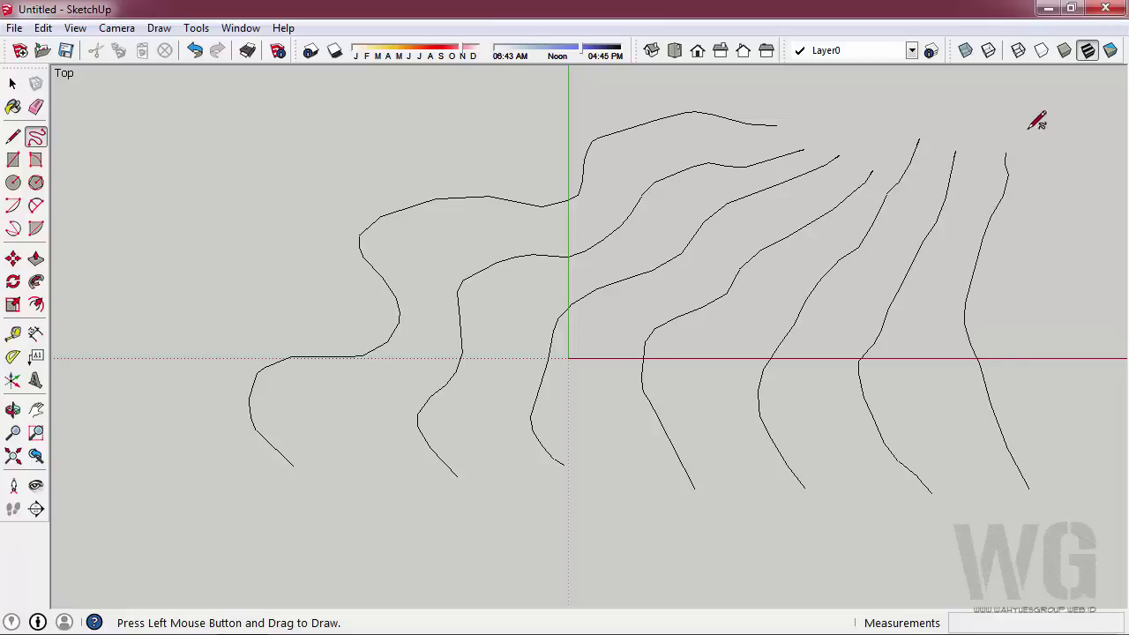
Draw an 8376mm by 2590mm rectangle under the contours and extend one contour past its top edge.
left_click(13, 160)
left_click(224, 157)
left_click(1045, 408)
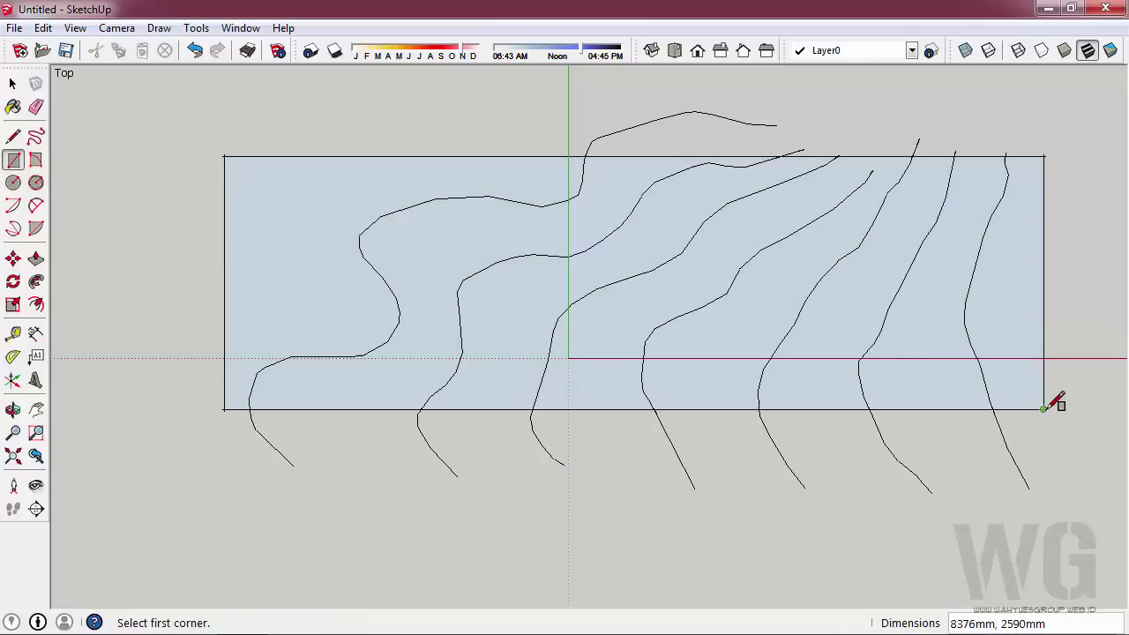
left_click(35, 137)
left_click_drag(875, 170, 885, 139)
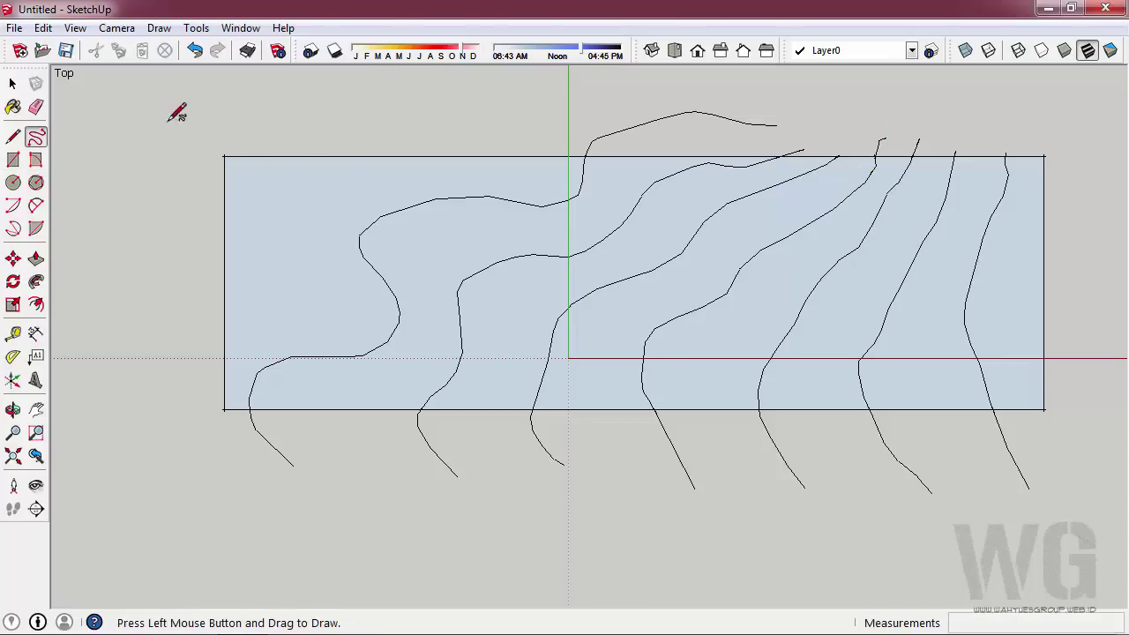
Switch the camera to Perspective and orbit to a low front view of the plane.
left_click(13, 83)
mouse_move(860, 403)
middle_mouse_down()
mouse_move(504, 164)
mouse_move(817, 463)
mouse_move(928, 256)
mouse_move(305, 221)
middle_mouse_up()
left_click(116, 28)
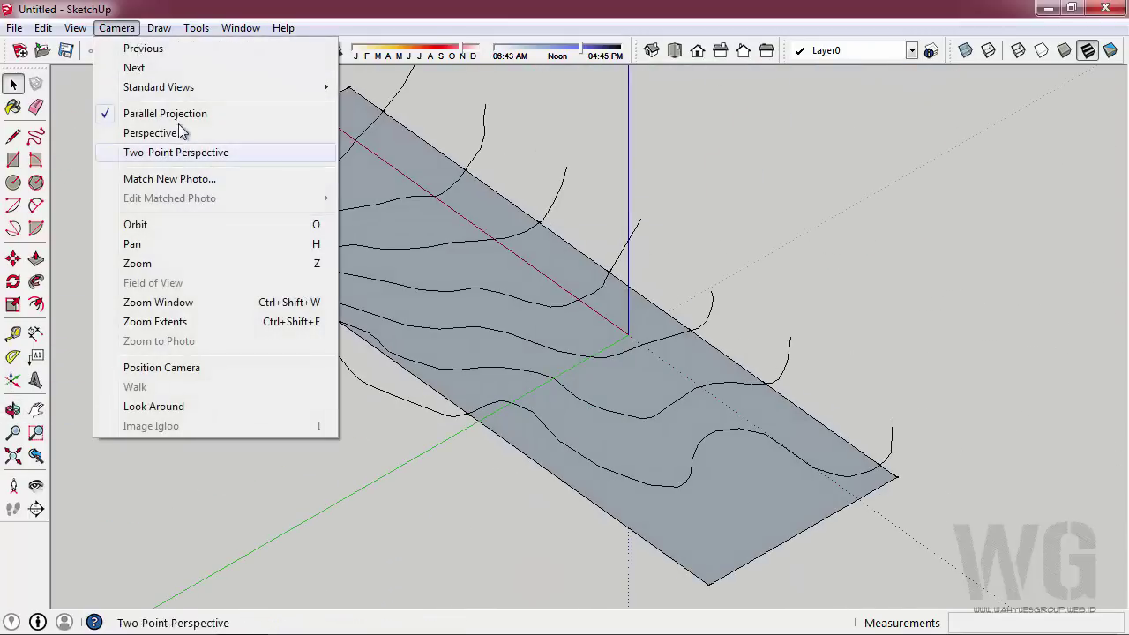
left_click(150, 132)
middle_click_drag(512, 408, 661, 487)
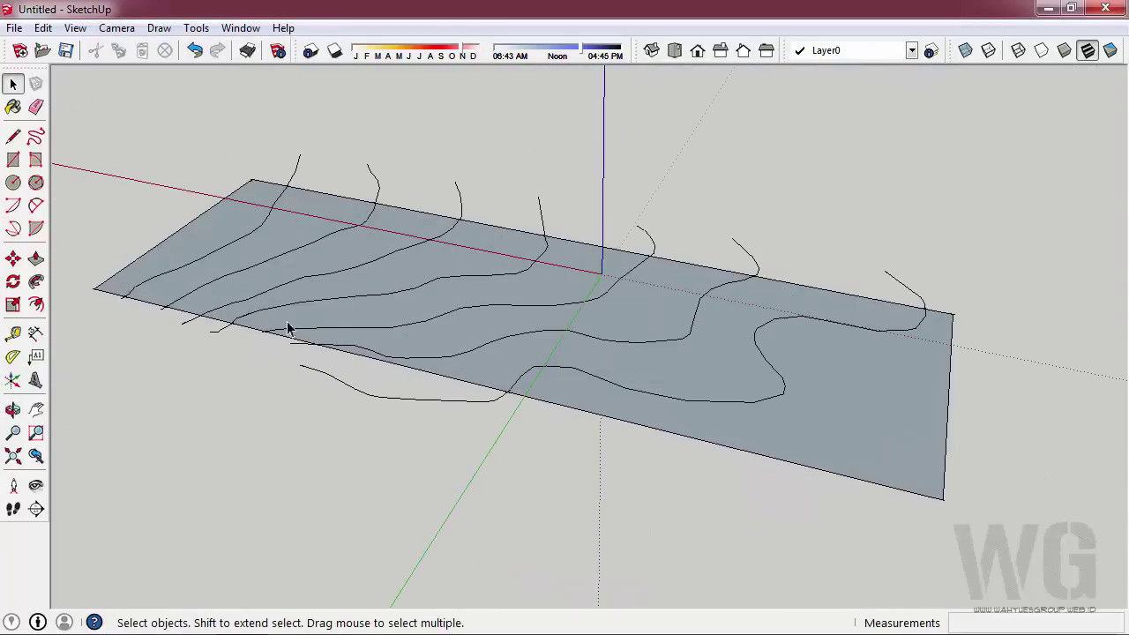
mouse_move(288, 329)
middle_mouse_down()
mouse_move(522, 393)
mouse_move(541, 277)
mouse_move(542, 308)
middle_mouse_up()
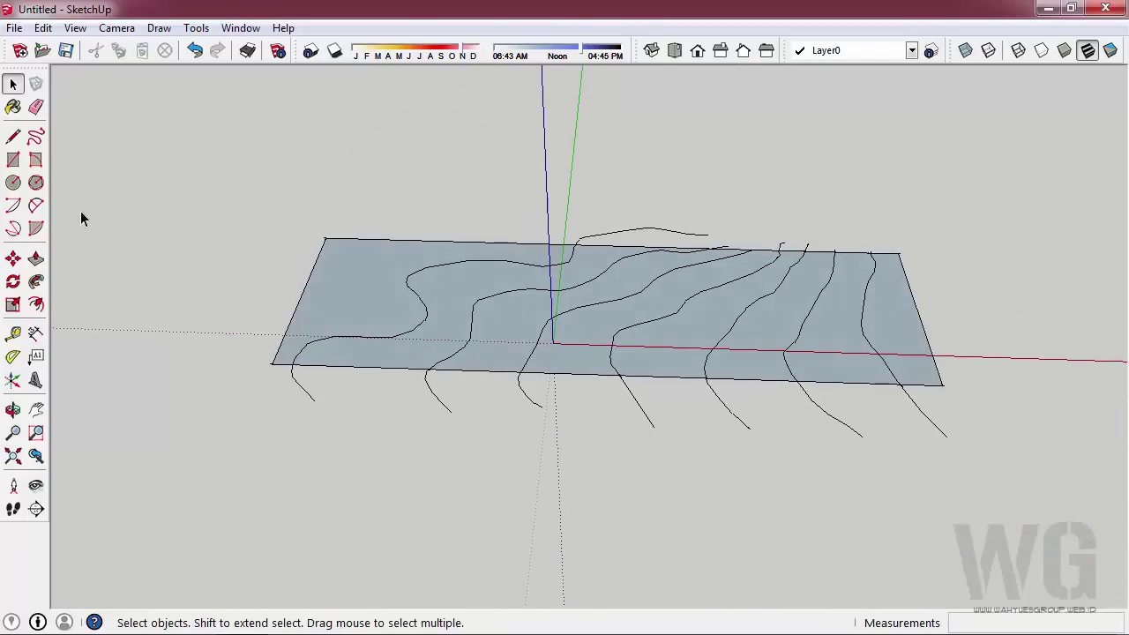
Push/pull the left contour bands upward into successively higher terraces.
left_click(36, 258)
left_click_drag(356, 328, 358, 279)
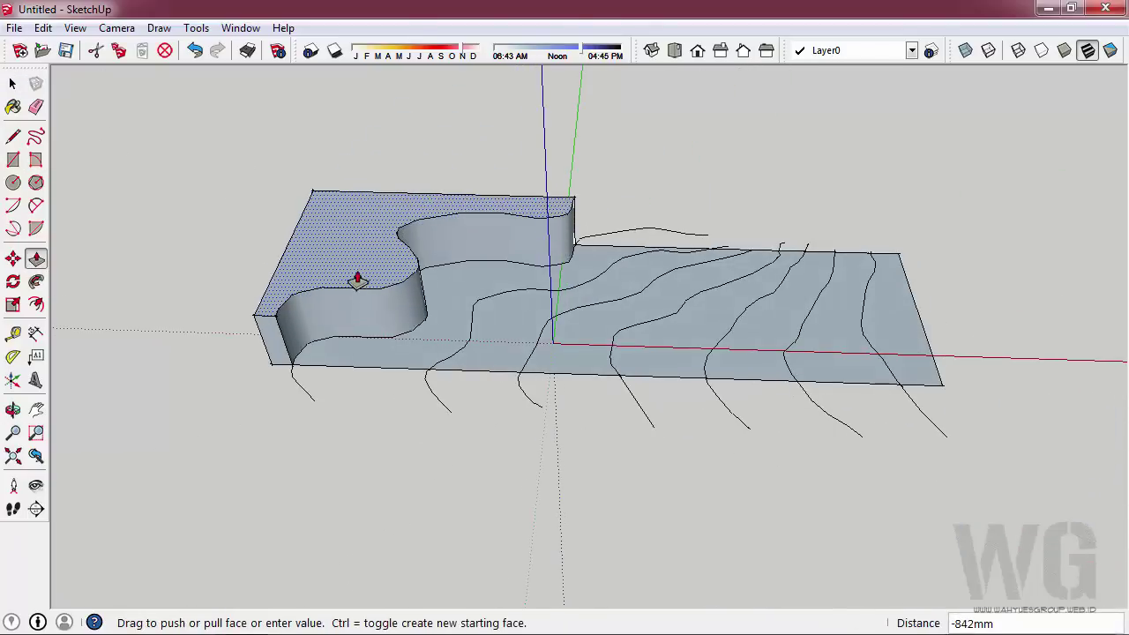
mouse_move(433, 313)
left_mouse_down()
mouse_move(443, 290)
mouse_move(433, 320)
mouse_move(505, 320)
mouse_move(523, 307)
mouse_move(652, 352)
mouse_move(591, 336)
left_mouse_up()
left_click(564, 335)
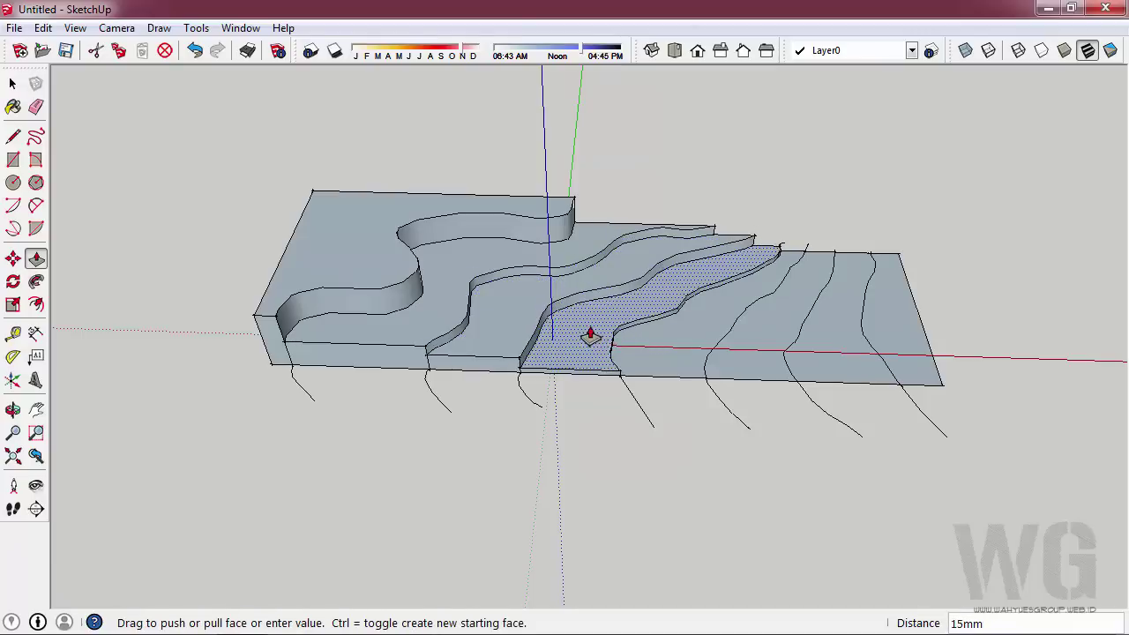
left_click(590, 336)
Orbit around the stepped terrain to inspect the terraces from several angles.
mouse_move(590, 336)
middle_mouse_down()
mouse_move(247, 242)
mouse_move(391, 282)
mouse_move(590, 285)
mouse_move(456, 315)
mouse_move(535, 395)
mouse_move(626, 378)
mouse_move(559, 345)
mouse_move(668, 486)
mouse_move(536, 391)
middle_mouse_up()
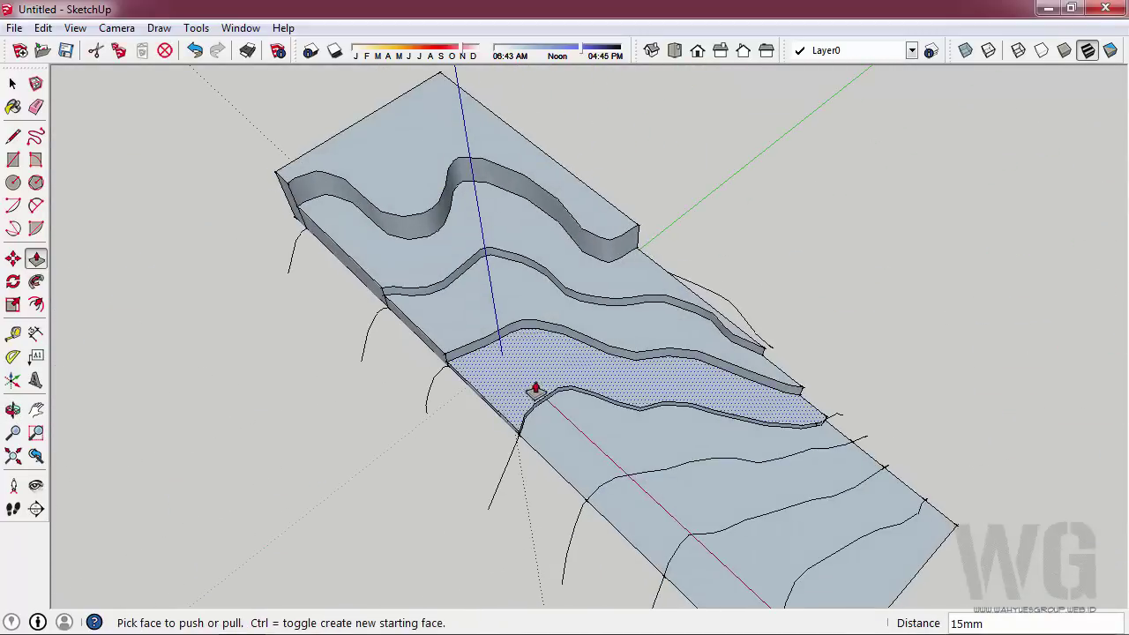
left_click(12, 83)
mouse_move(377, 277)
middle_mouse_down()
mouse_move(899, 428)
mouse_move(663, 441)
mouse_move(785, 380)
middle_mouse_up()
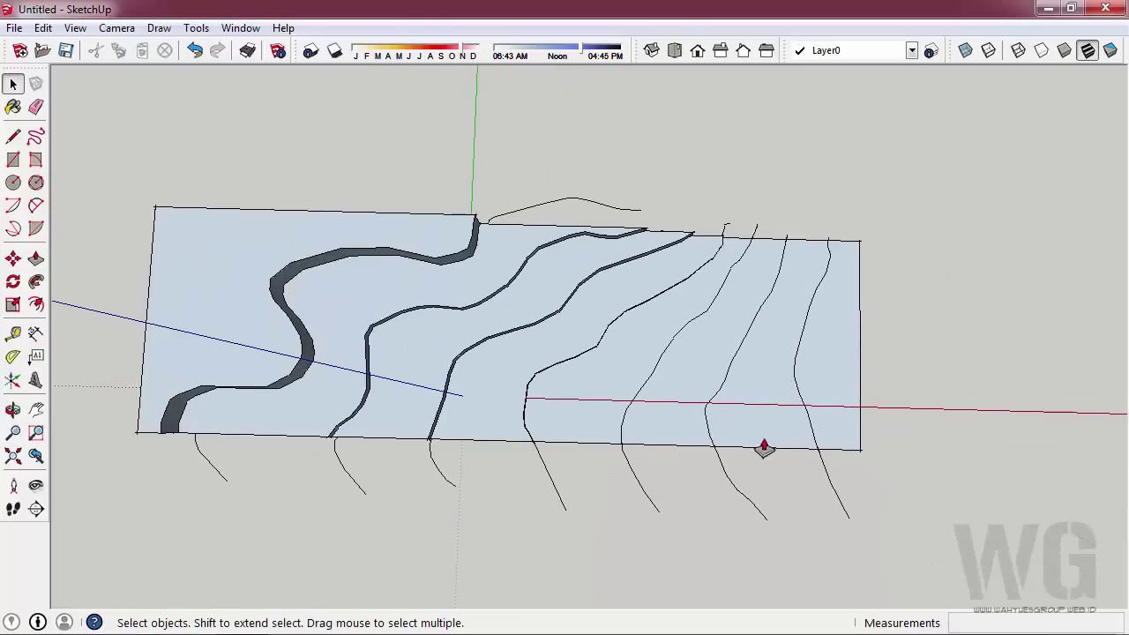
middle_click_drag(764, 449, 656, 238)
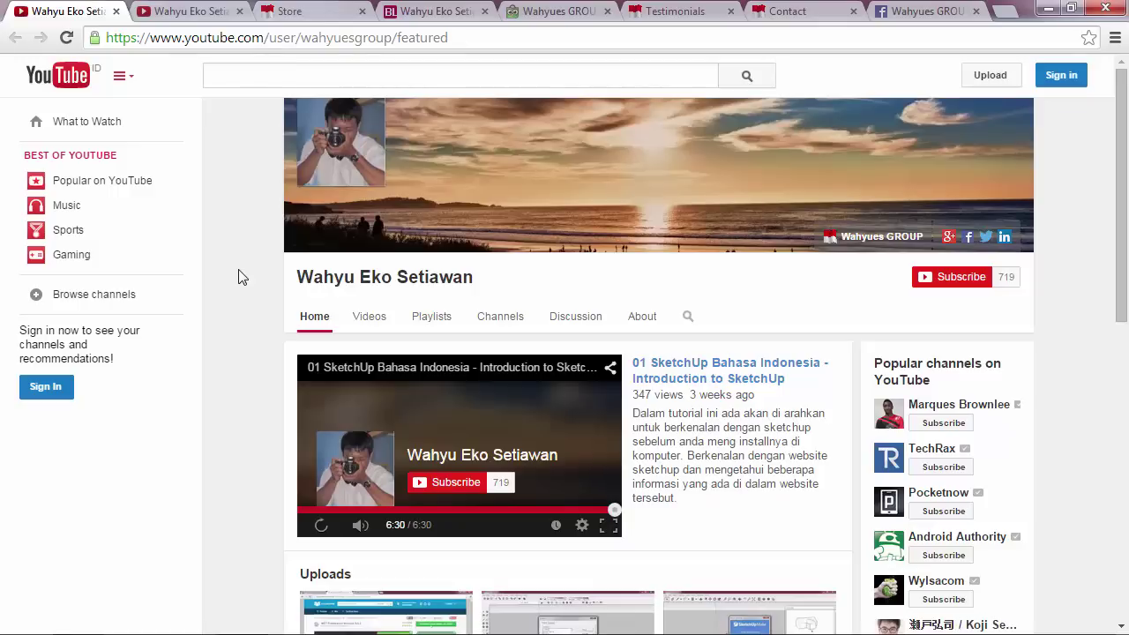
Show the Store, Bukalapak and Tokopedia pages, then the YouTube channel's Discussion page.
left_click(267, 18)
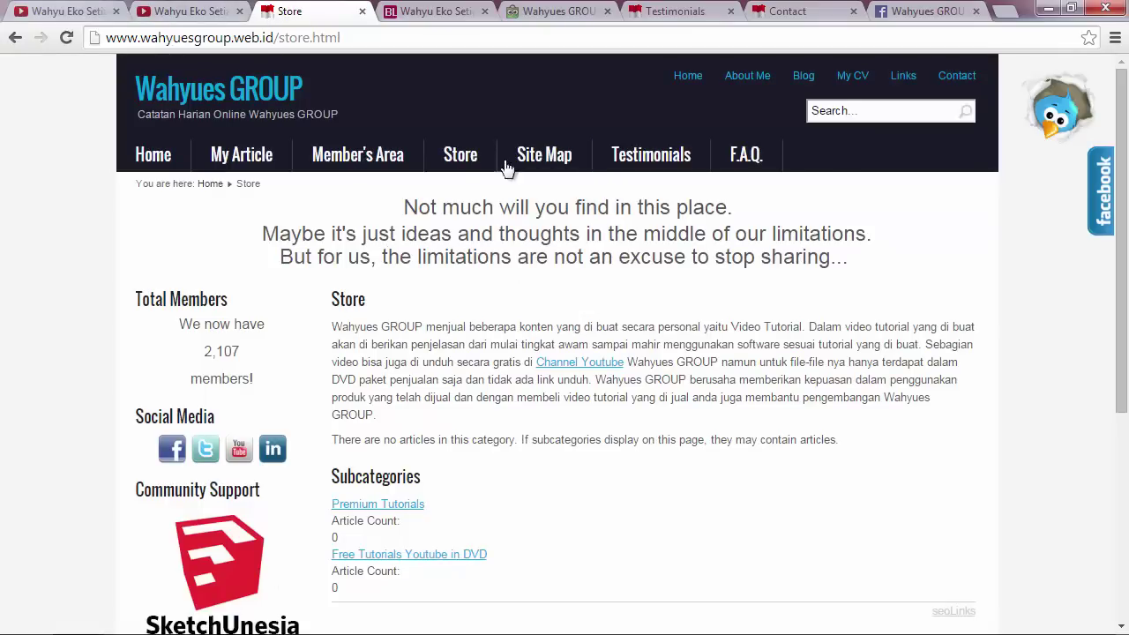
left_click(446, 12)
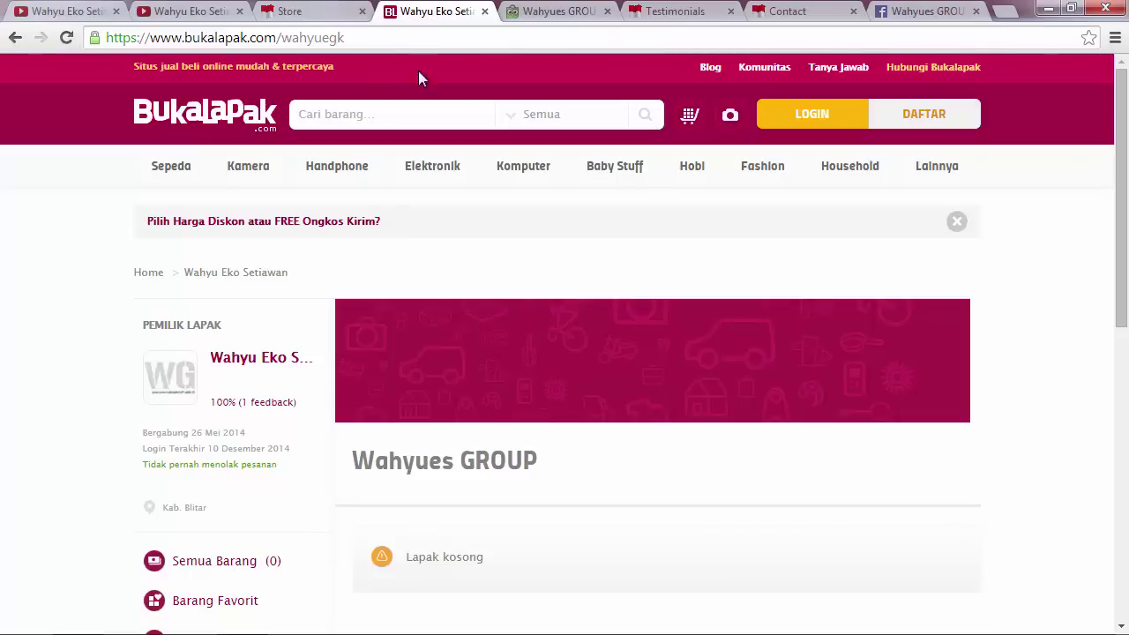
left_click(537, 12)
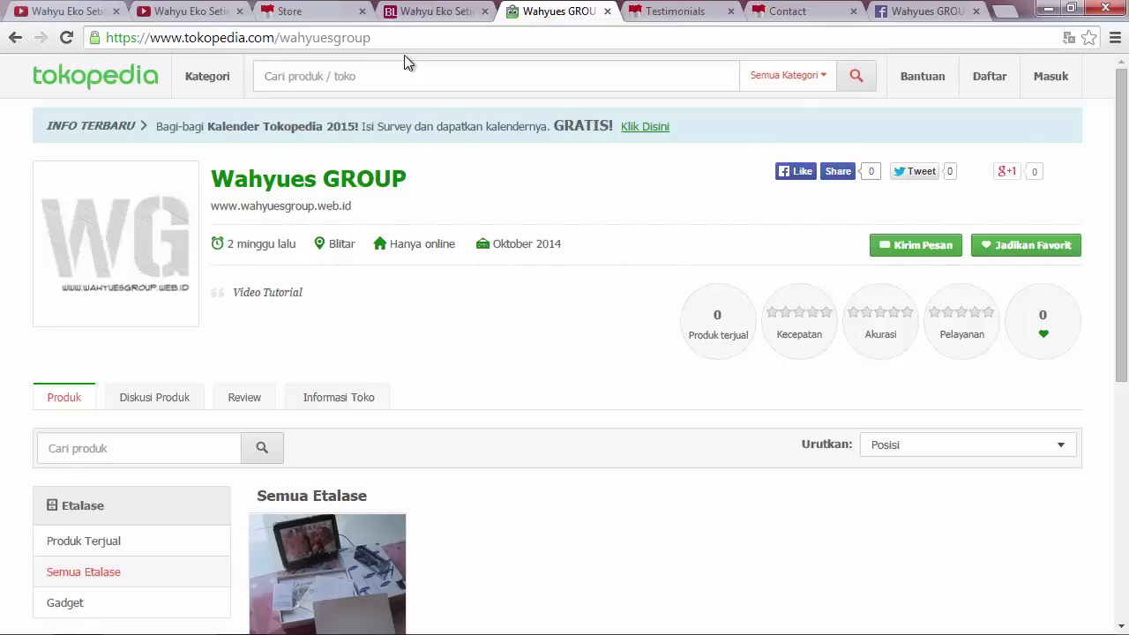
left_click(190, 11)
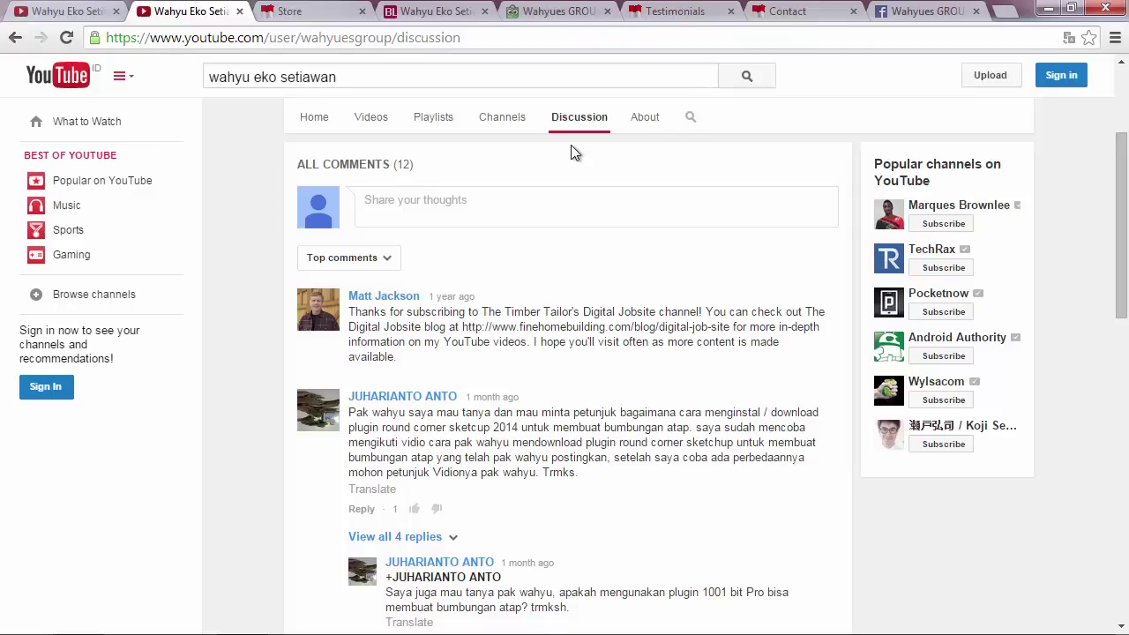
Show the Facebook, Contact and Testimonials pages, then return to the YouTube channel home page.
left_click(916, 15)
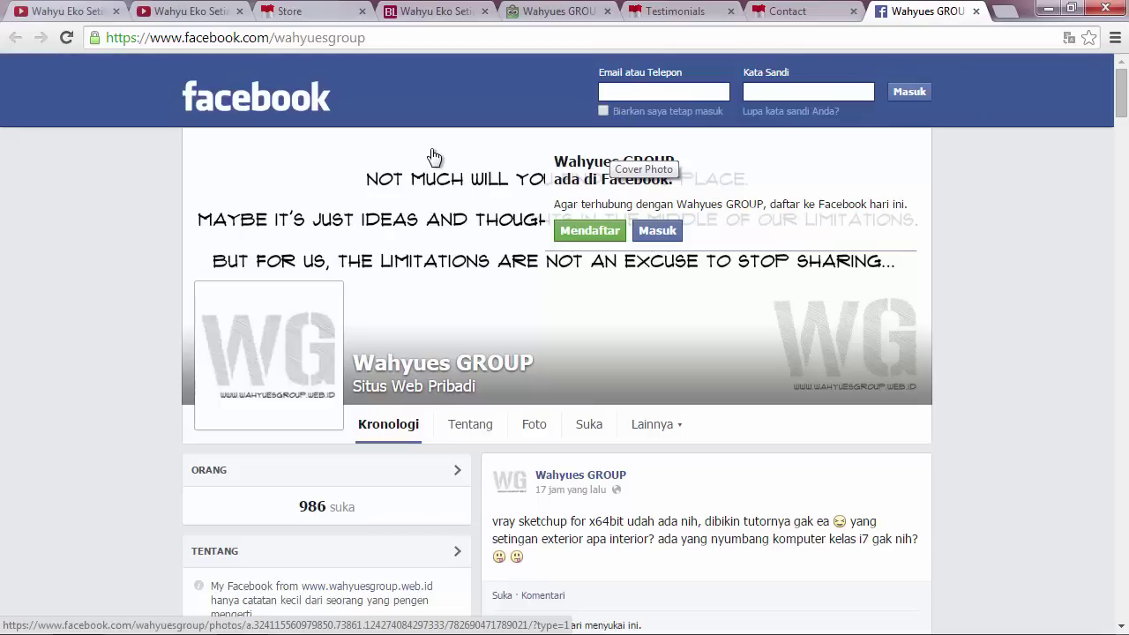
left_click(788, 11)
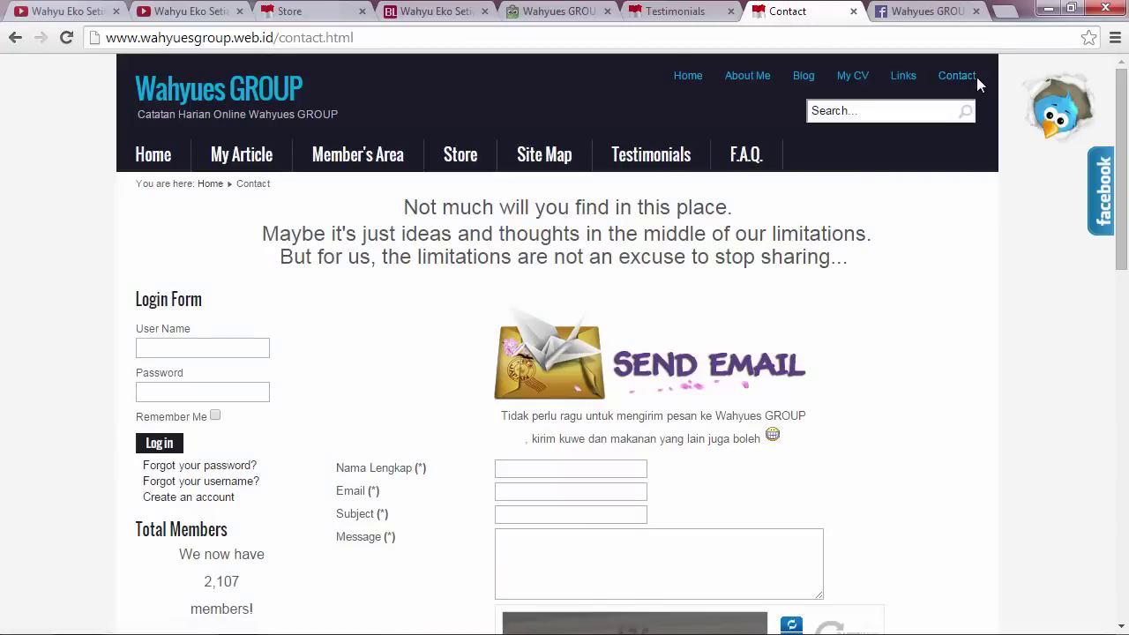
left_click(647, 12)
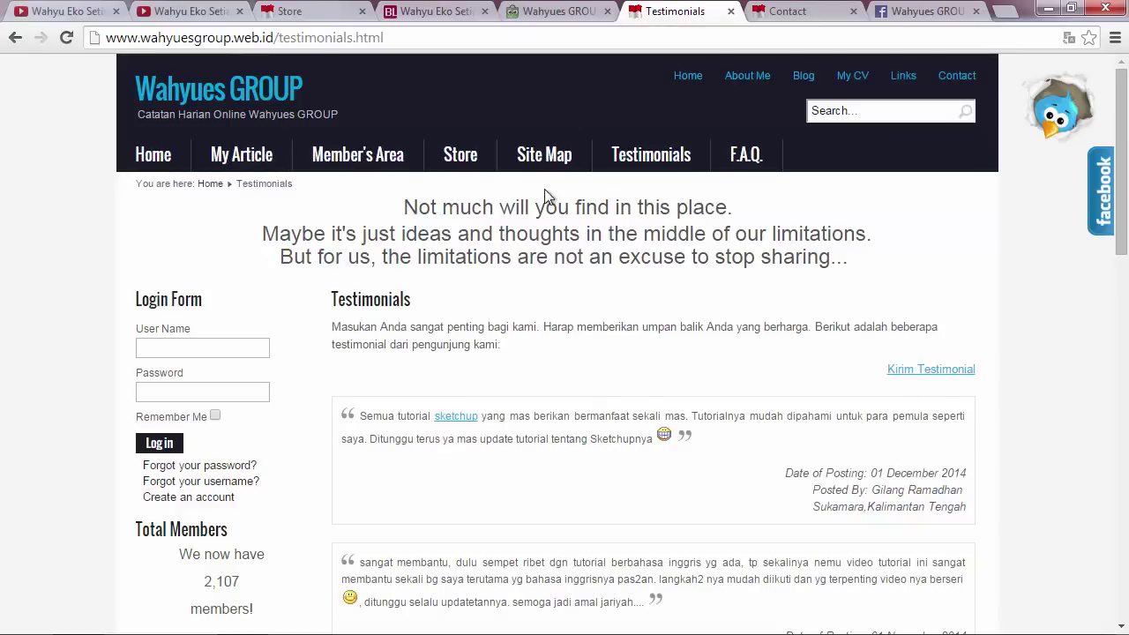
left_click(71, 13)
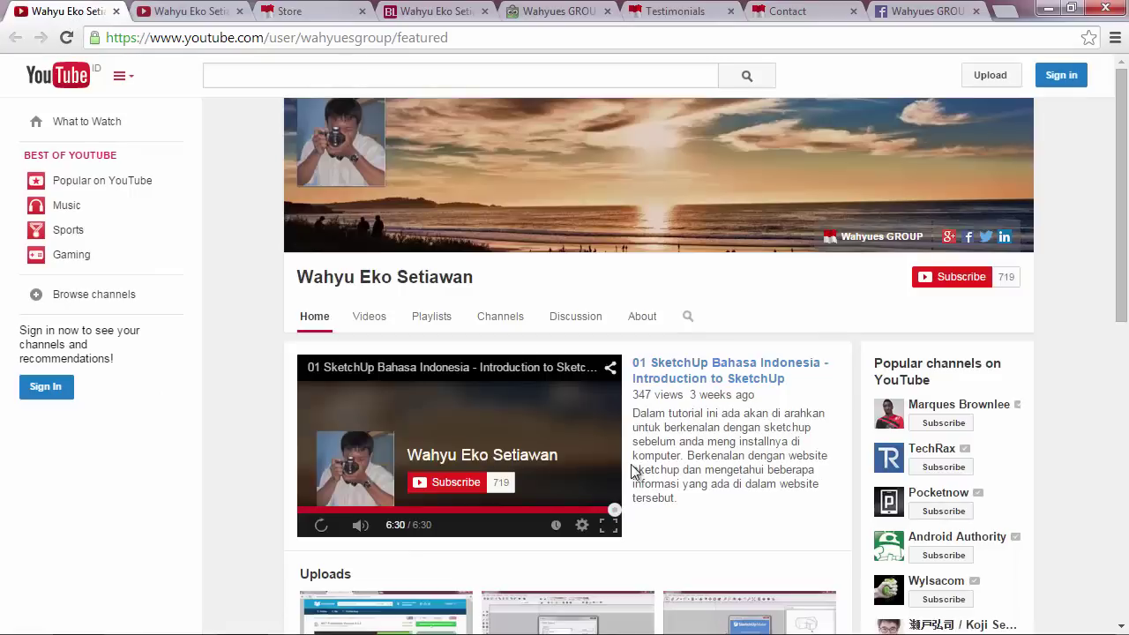